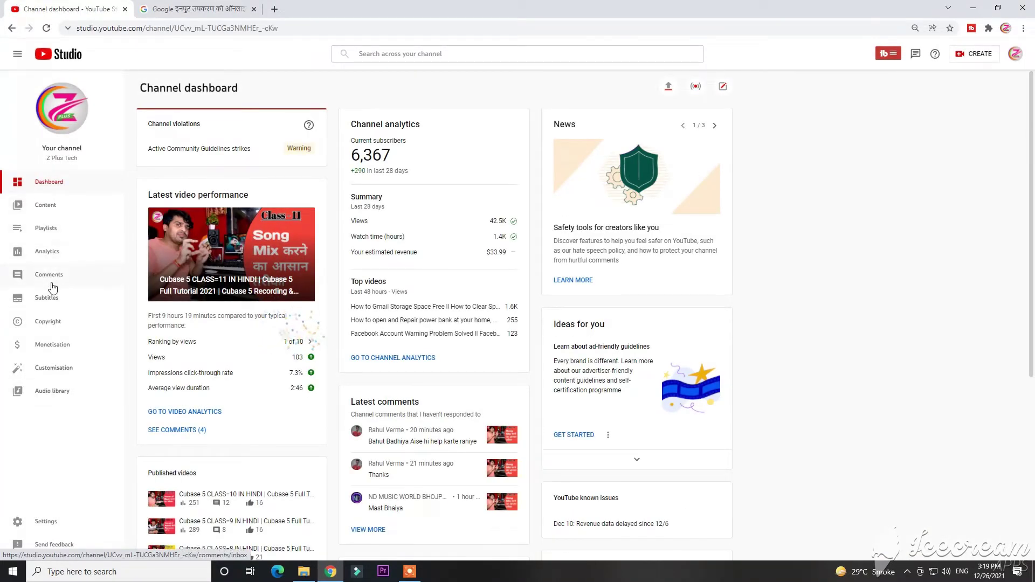
On the Copyright page, browse Removal requests, Messages and Archive, then view the Matches guidelines
click(39, 327)
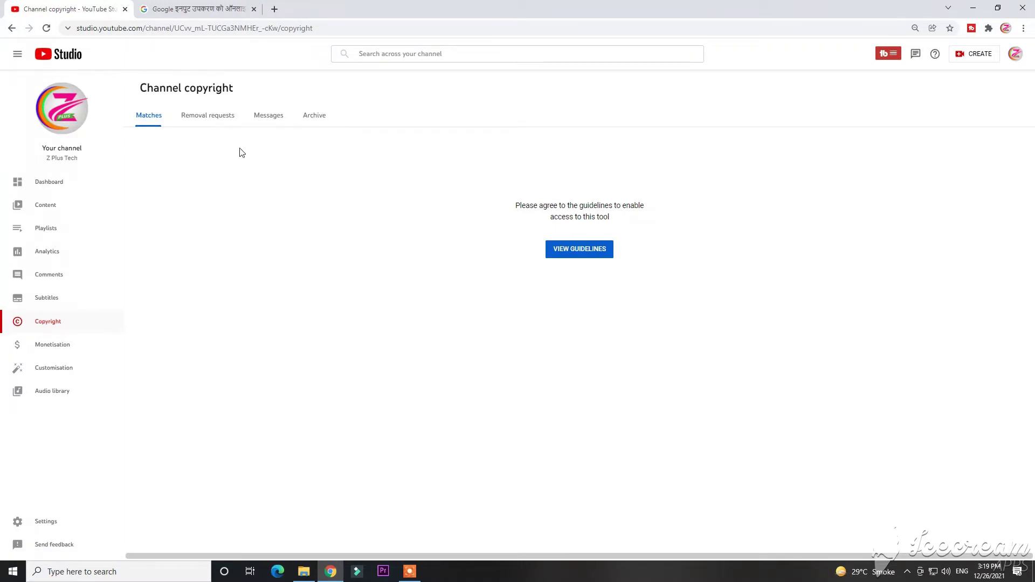
click(202, 117)
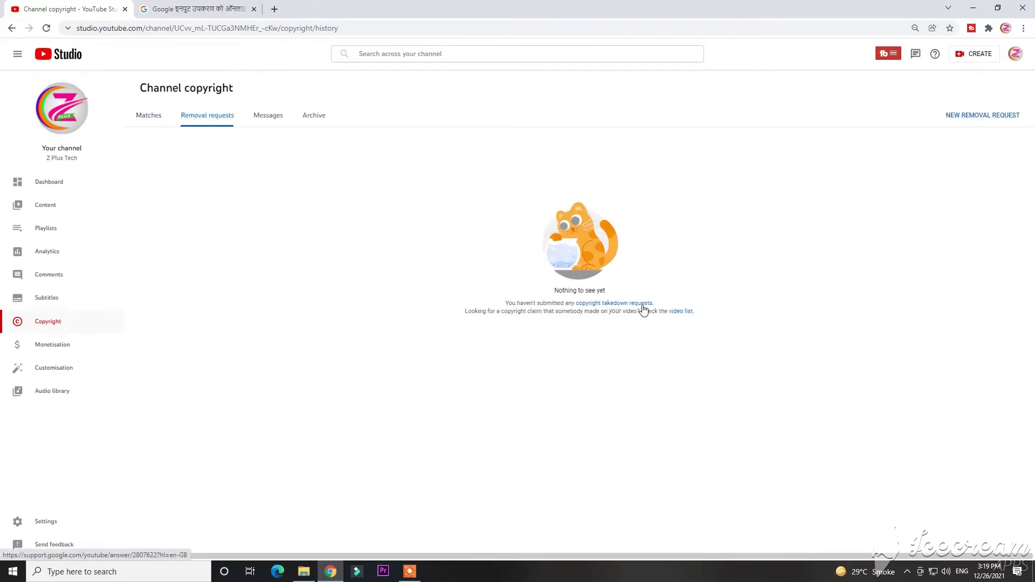
click(270, 115)
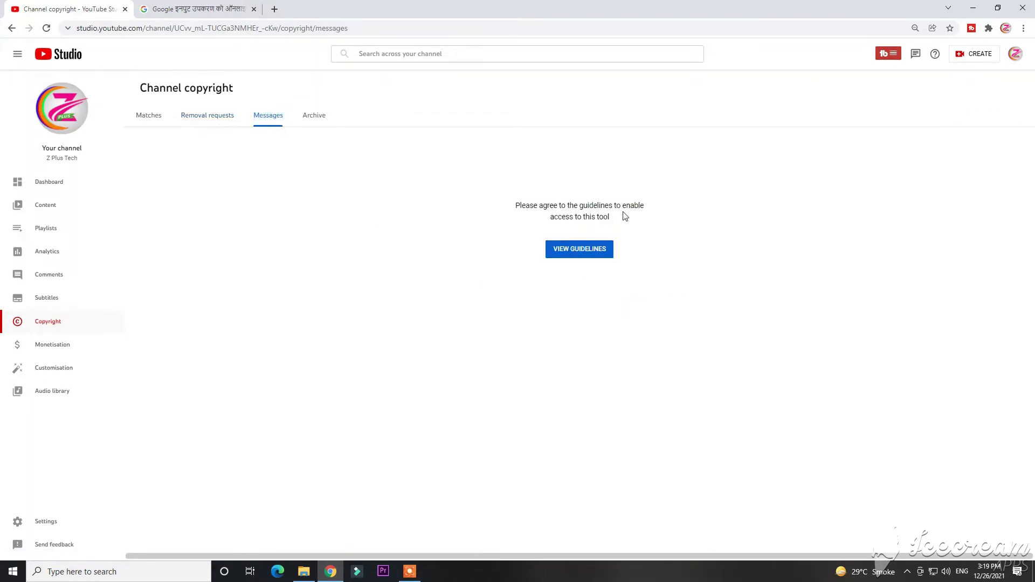
click(317, 121)
click(152, 118)
click(591, 252)
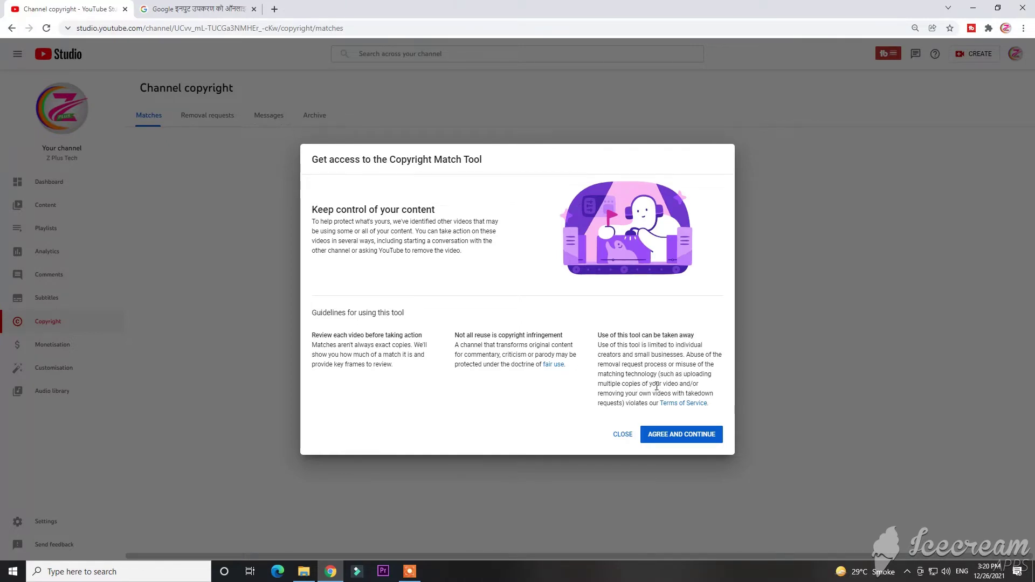
Agree and continue past the Copyright Match Tool guidelines to list matching videos
click(688, 441)
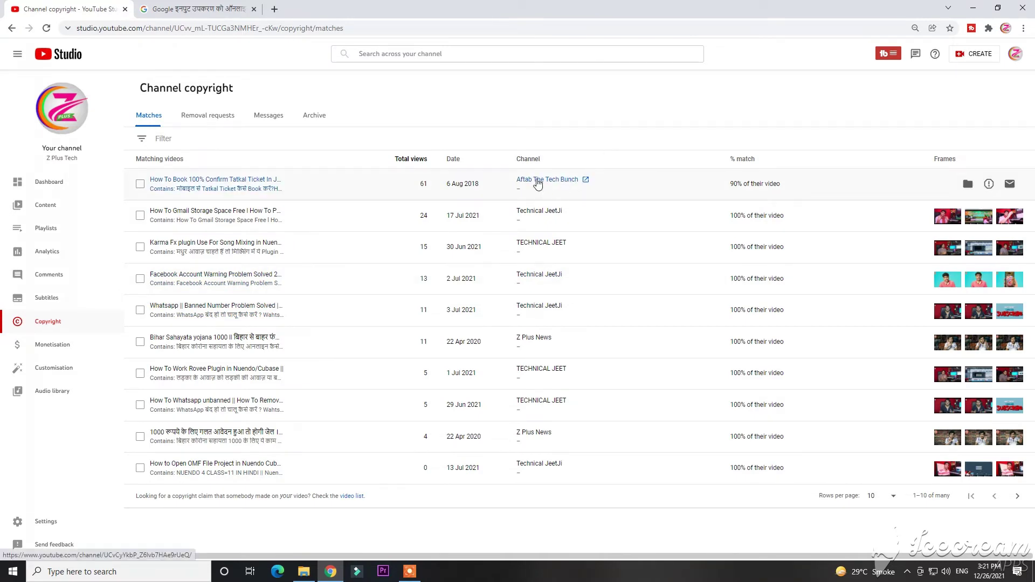
Select the 90% matching Tatkal ticket video and open its Request video removal form
click(140, 184)
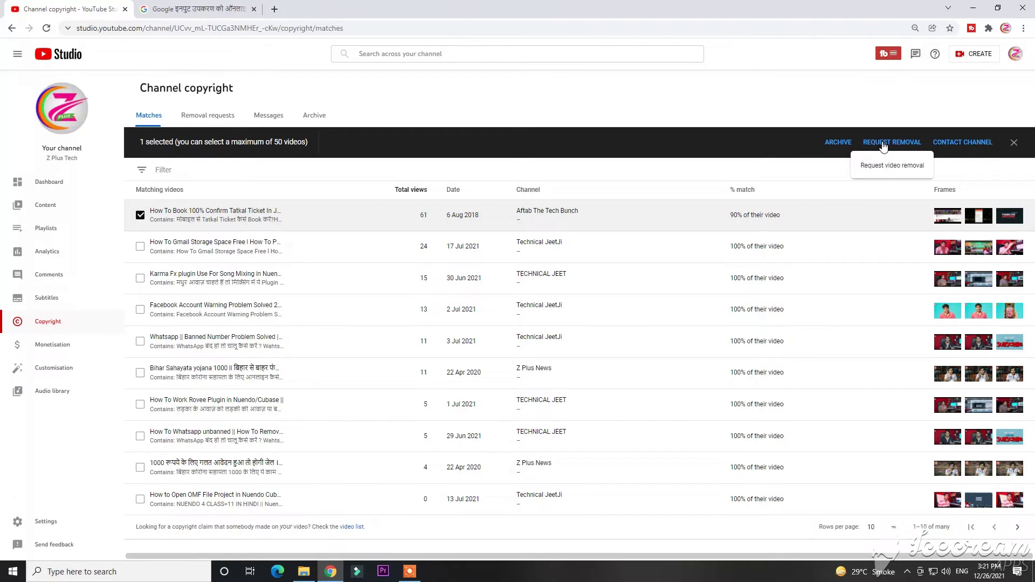
click(883, 144)
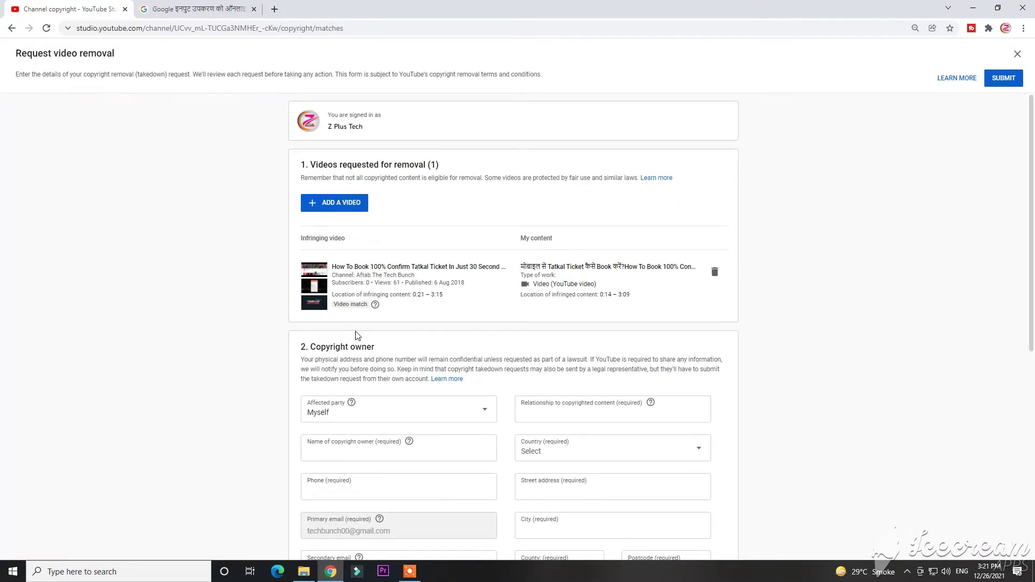
scroll(452, 384, down, 3)
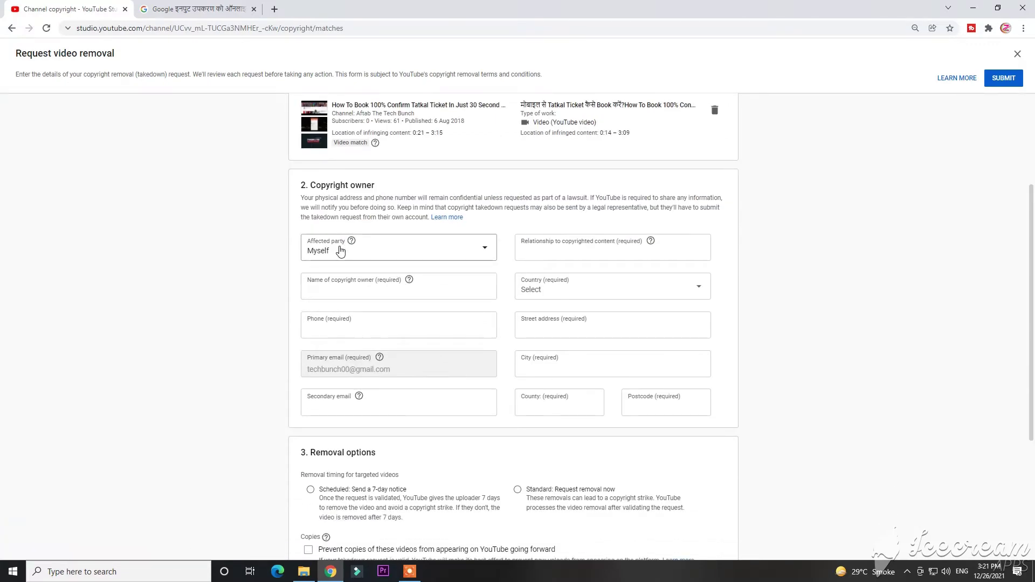
Enter Z Plus Tech as the copyright owner and choose India as the country
click(343, 281)
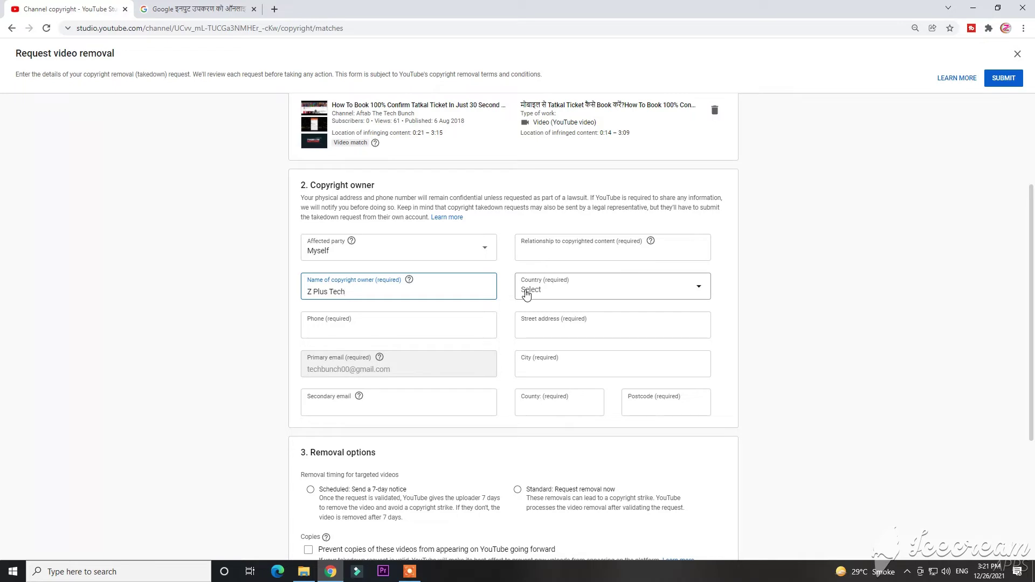
click(624, 287)
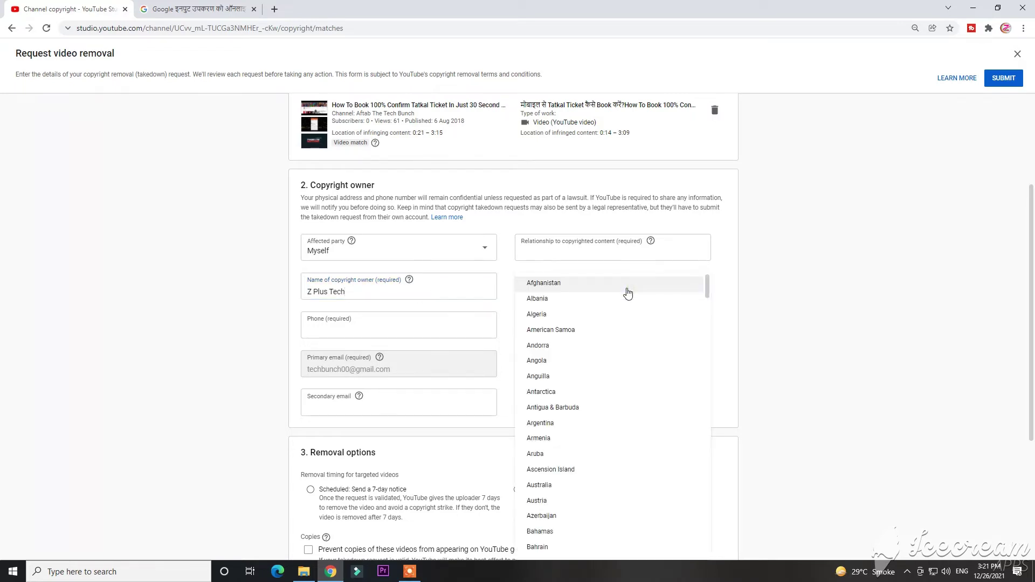
scroll(585, 349, down, 14)
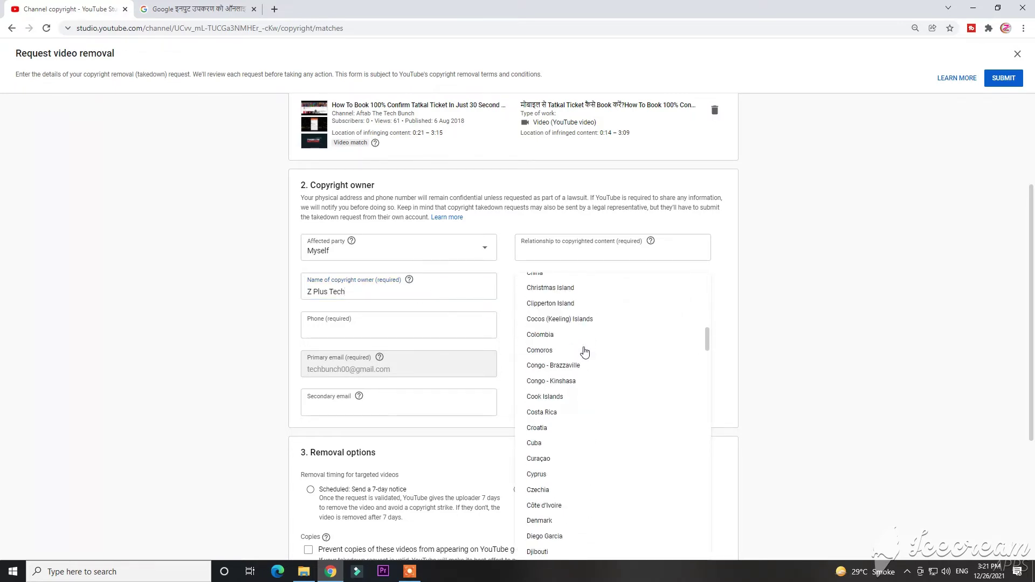
scroll(586, 352, down, 16)
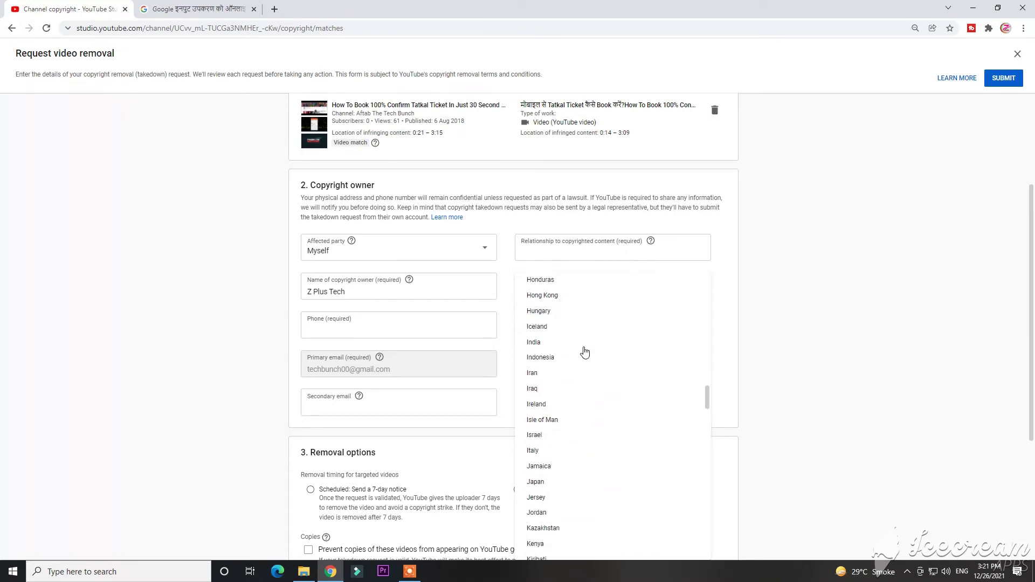
scroll(586, 352, down, 2)
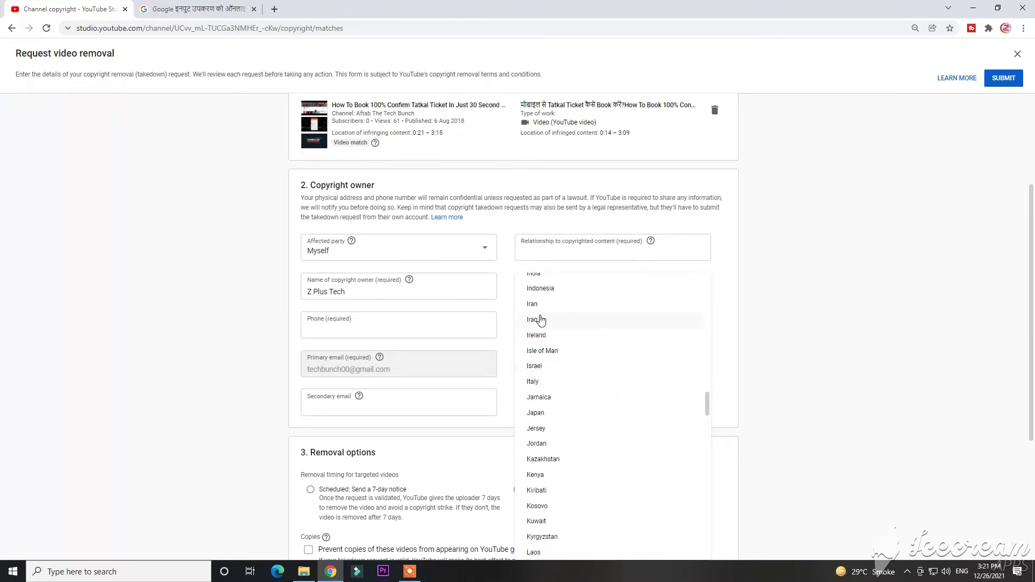
scroll(574, 331, up, 1)
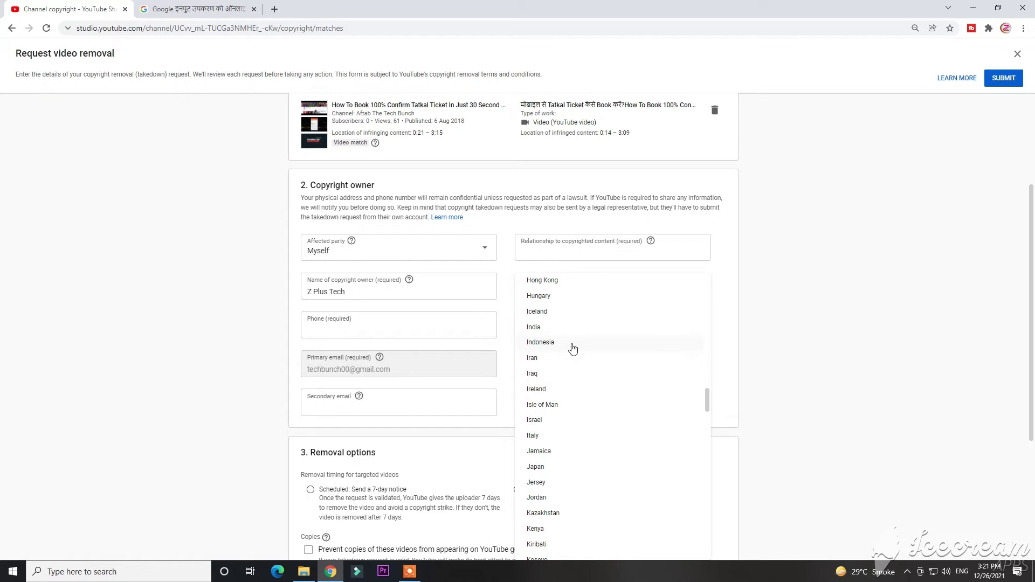
click(541, 331)
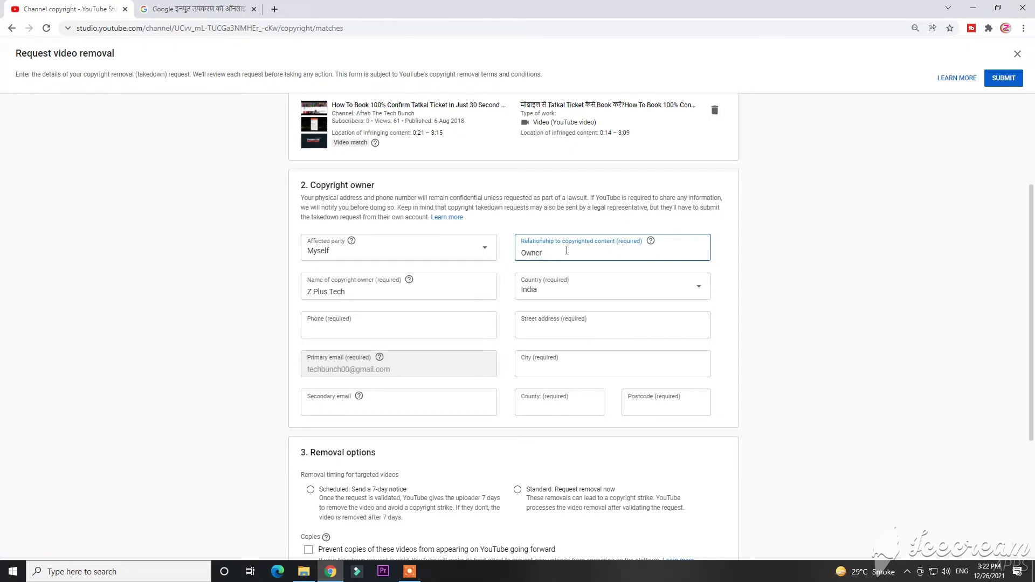
Fill in the owner's phone number, street address, city, county and postcode
click(382, 325)
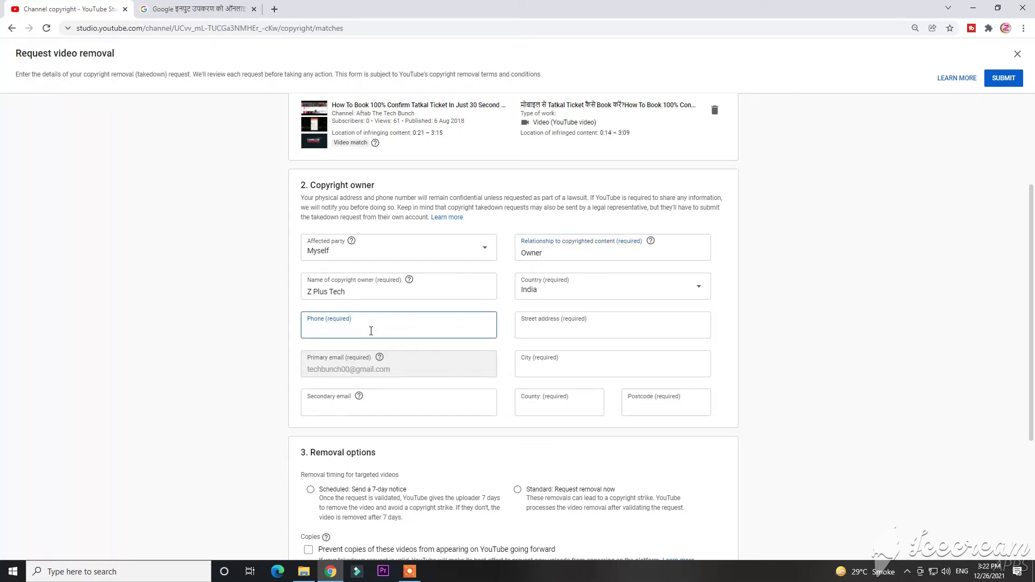
click(548, 371)
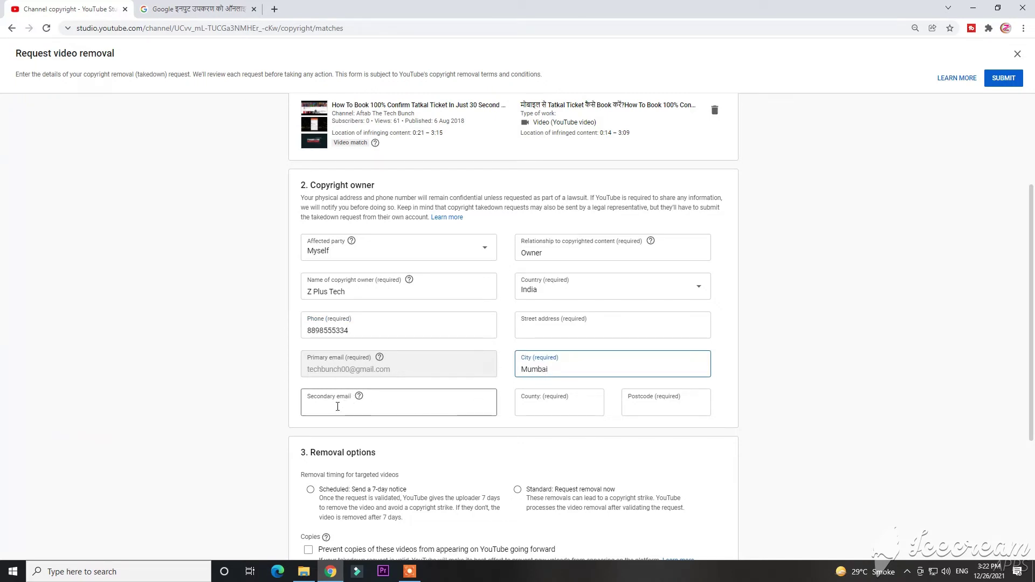
click(540, 411)
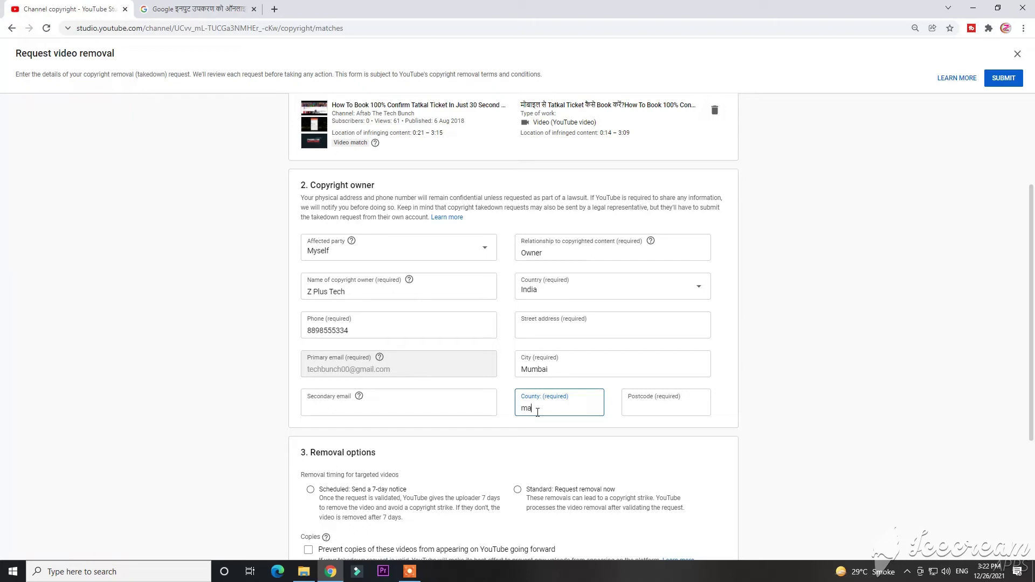
key(BackSpace)
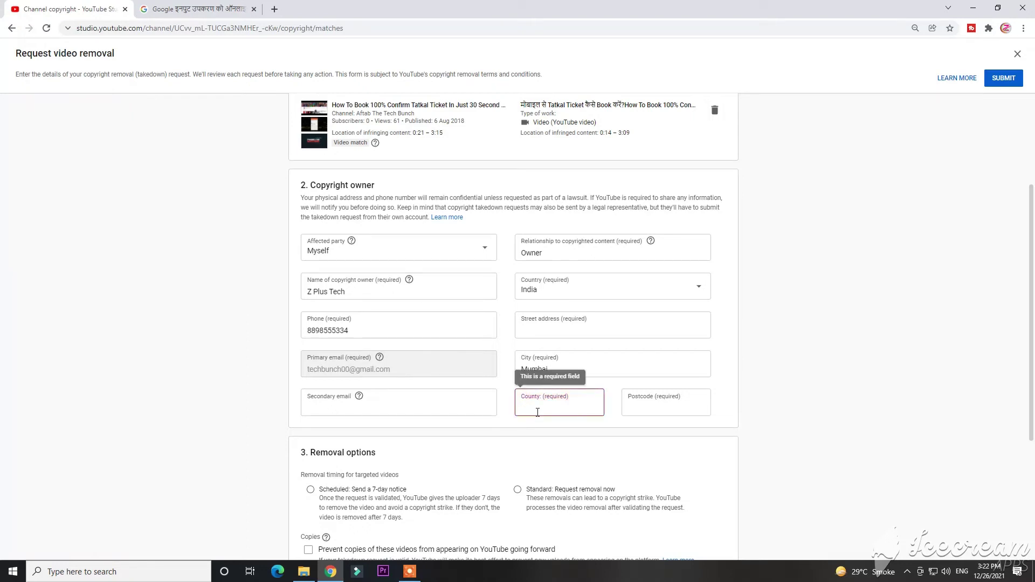
click(523, 330)
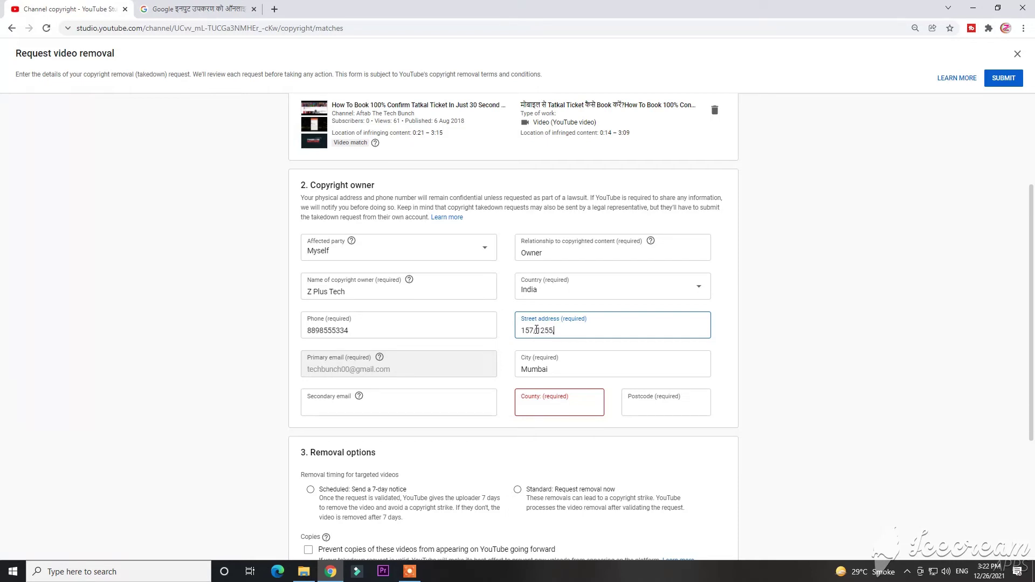
text(,)
click(548, 407)
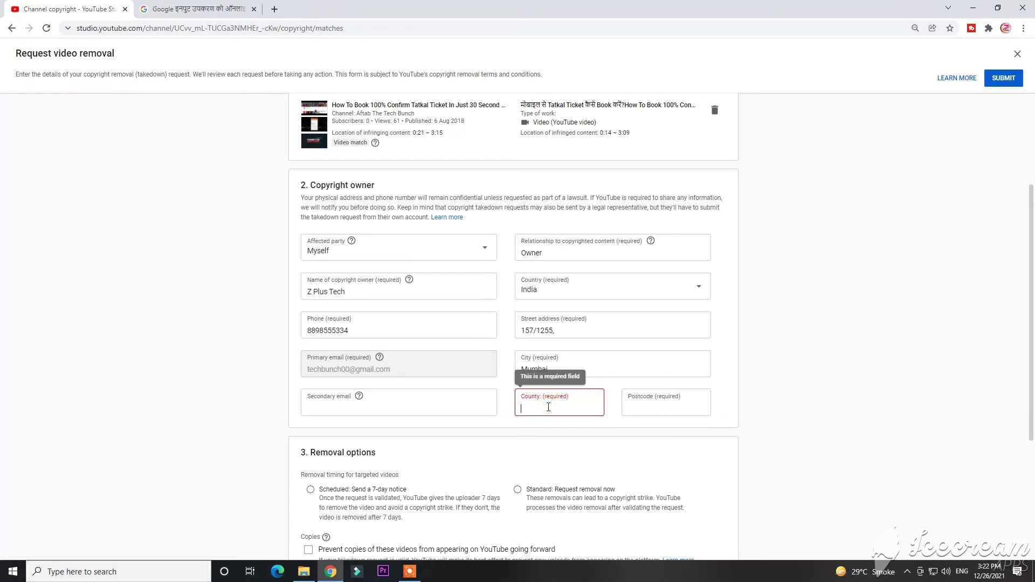
text(India)
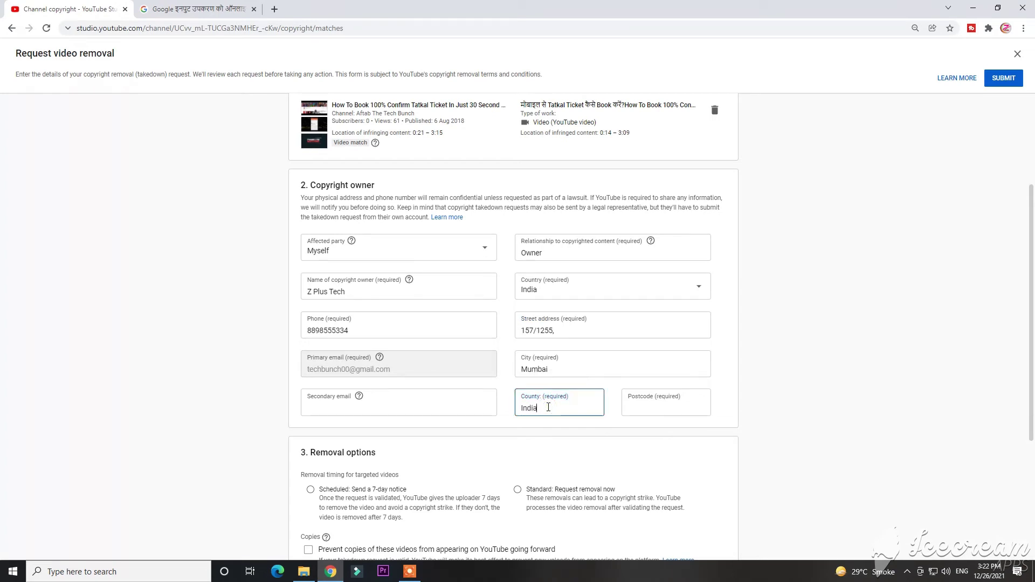
click(628, 408)
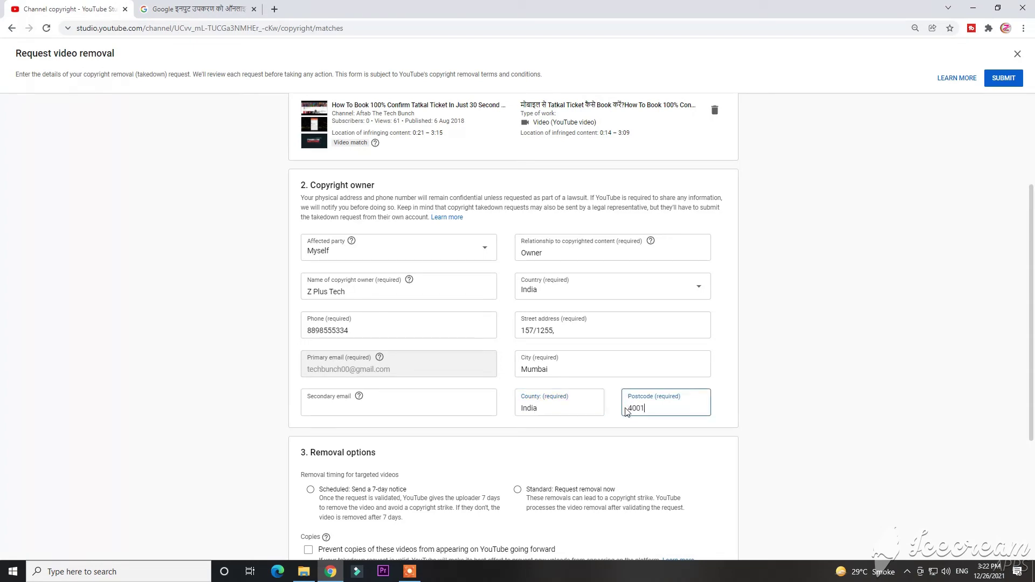
scroll(565, 438, down, 4)
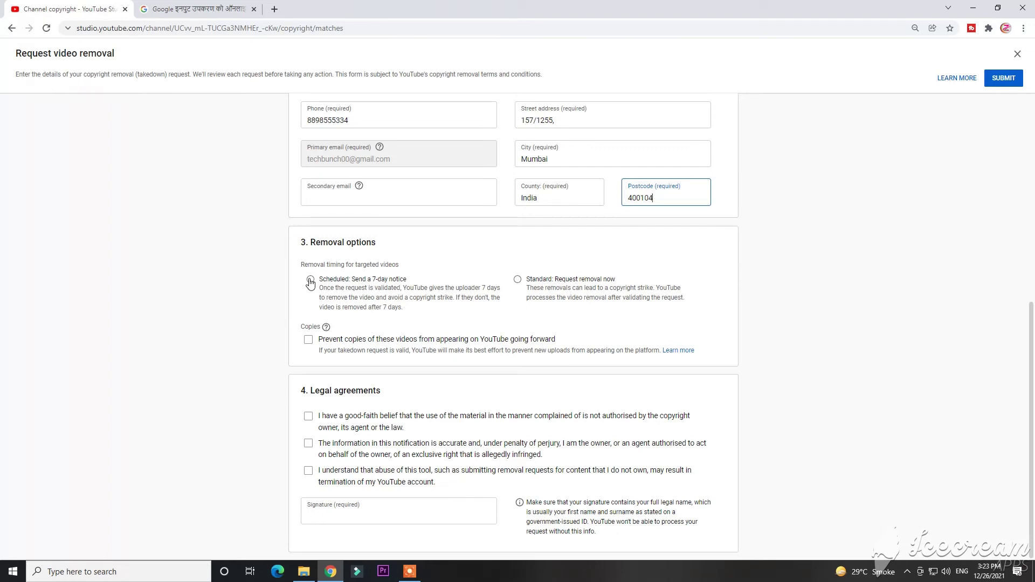
Choose 'Standard: Request removal now', tick all three legal agreements and sign with the owner's full name
click(310, 280)
click(518, 280)
click(310, 418)
click(309, 444)
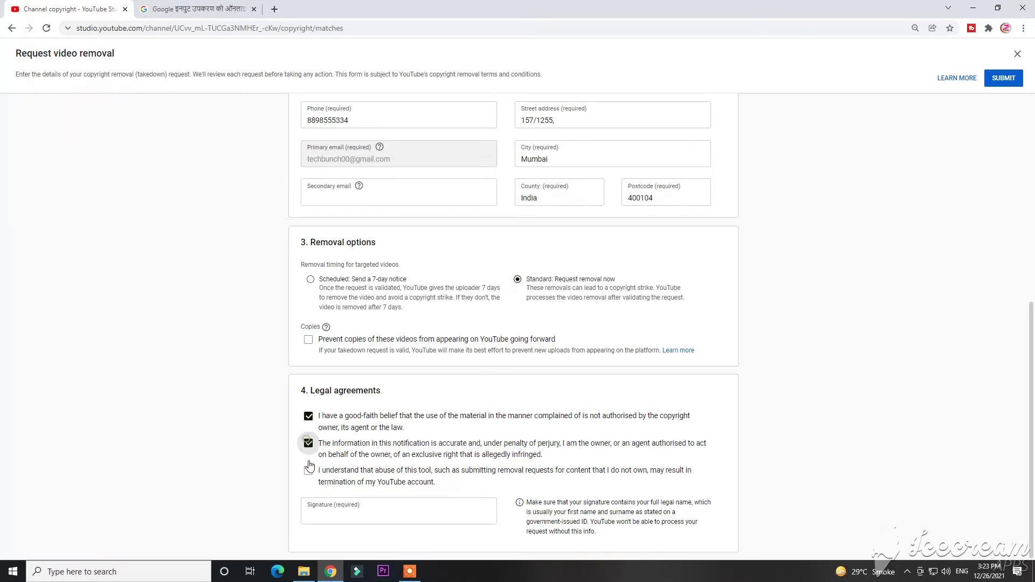
click(309, 471)
click(347, 520)
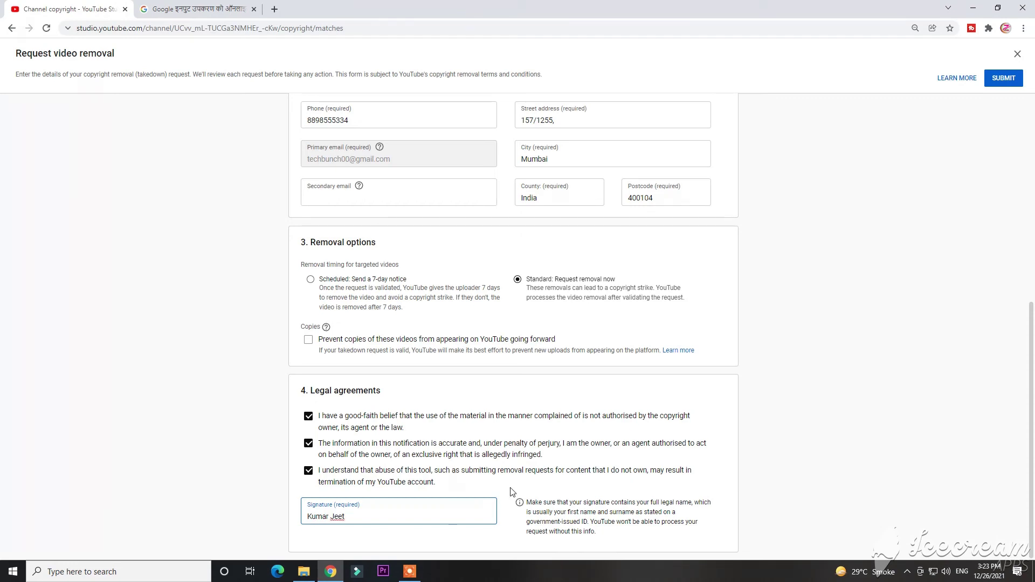
scroll(737, 330, up, 7)
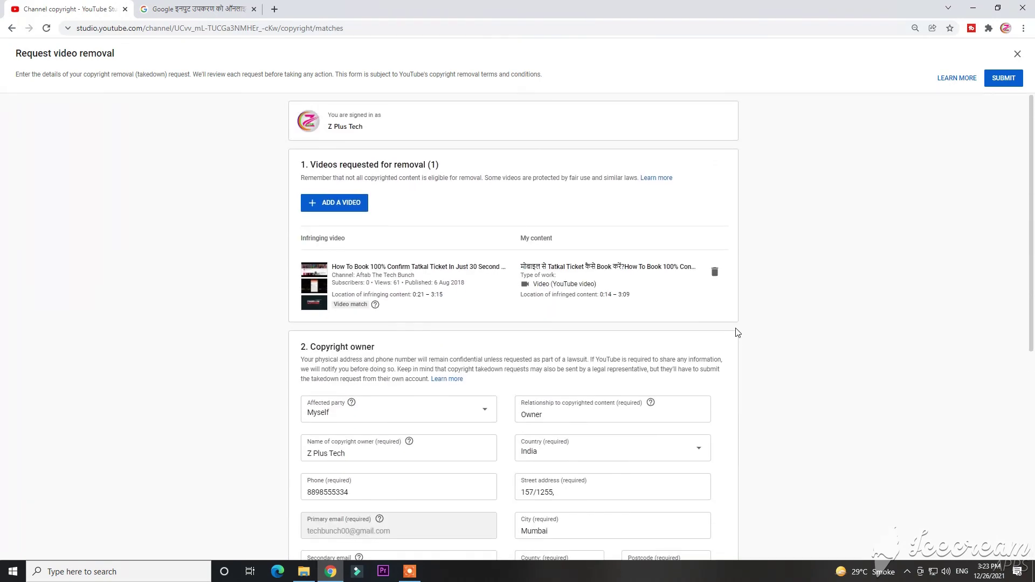
Submit the request, check it under Removal requests, then browse Messages, Archive and Matches
click(1016, 81)
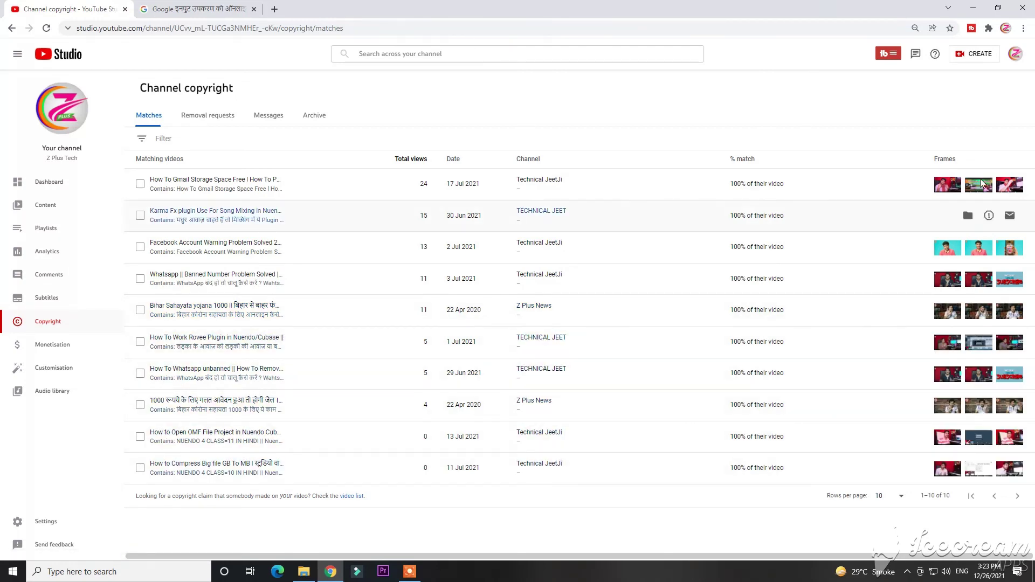
click(230, 114)
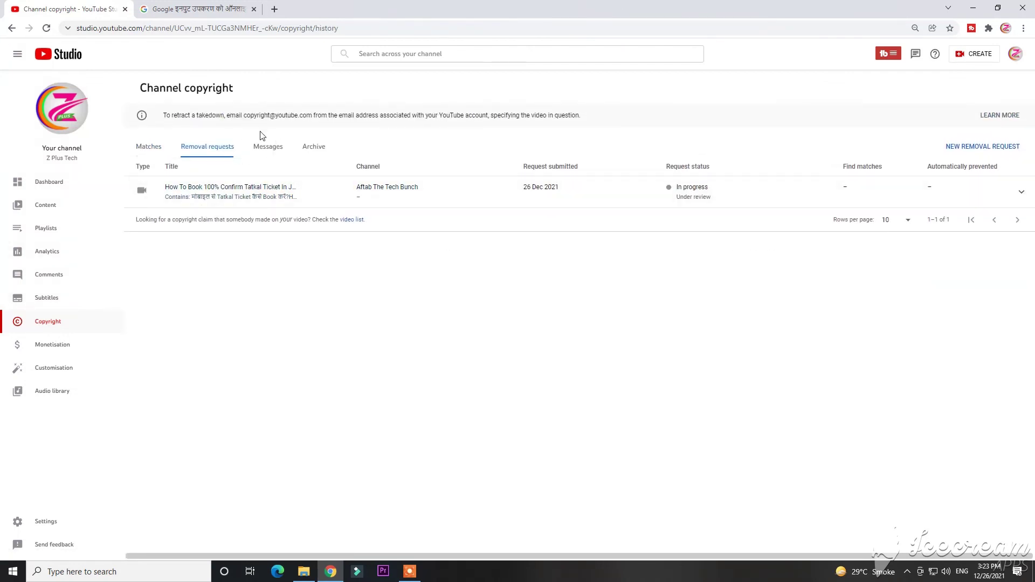
click(266, 149)
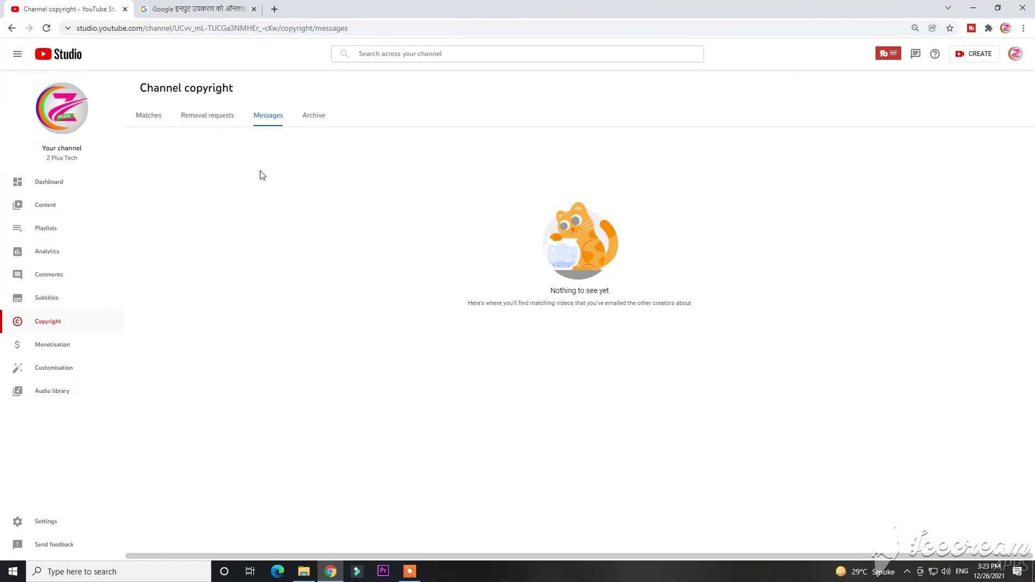
click(309, 118)
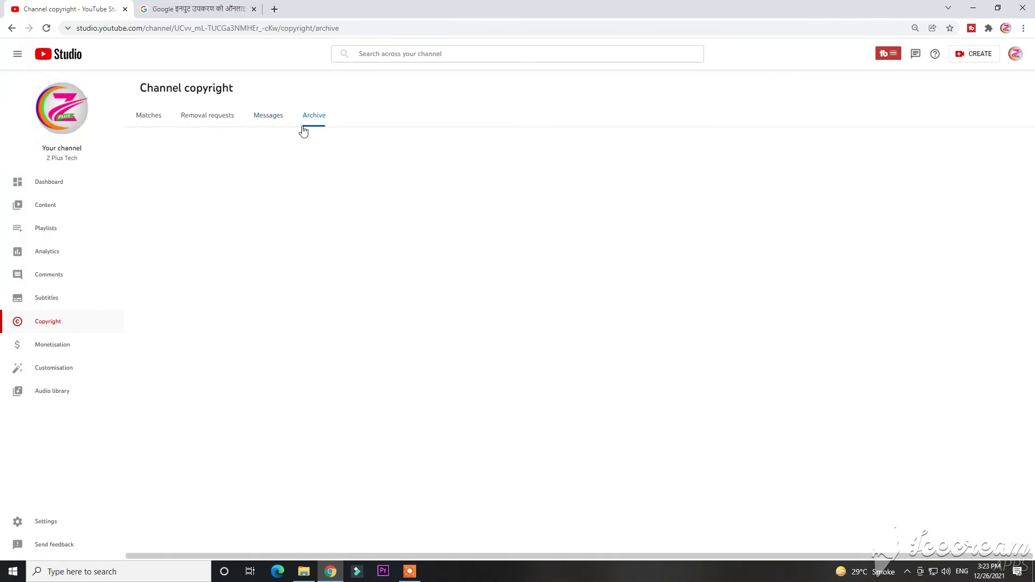
click(146, 115)
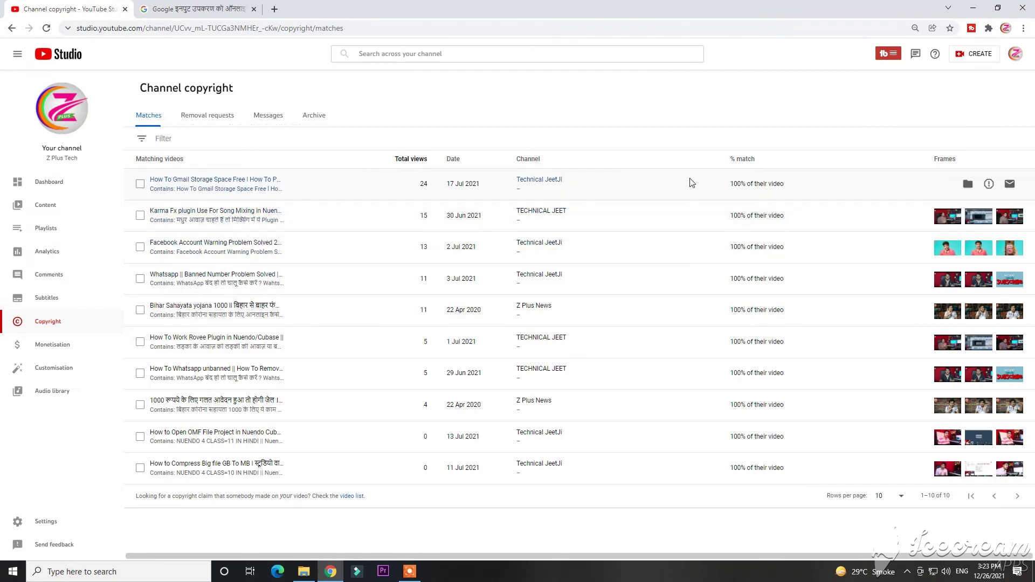
click(1016, 56)
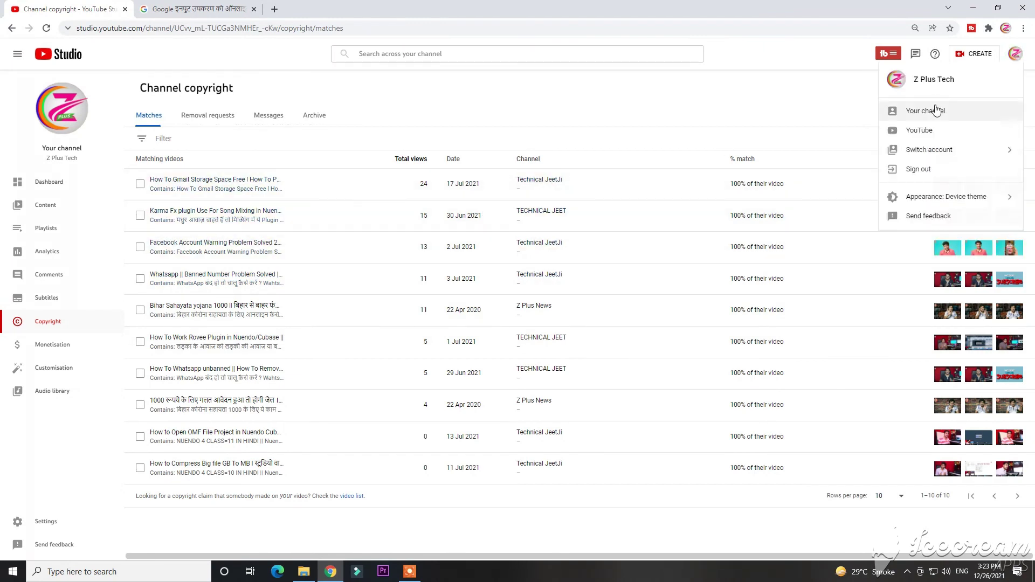